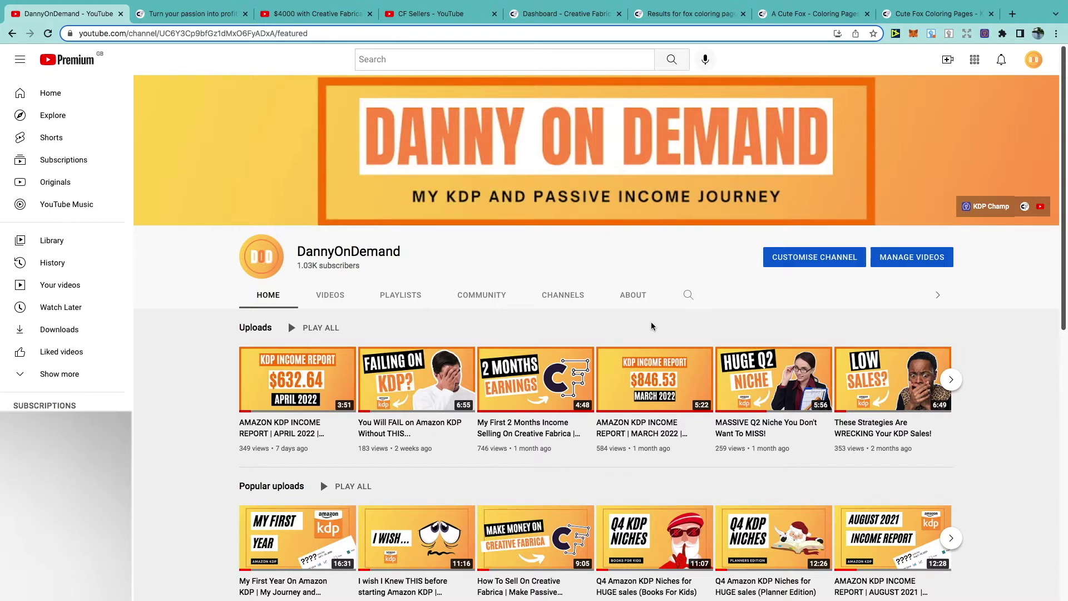
Look over the Creative Fabrica videos on the DannyOnDemand channel and bring up the Creative Fabrica open-store page.
mouse_move(552, 372)
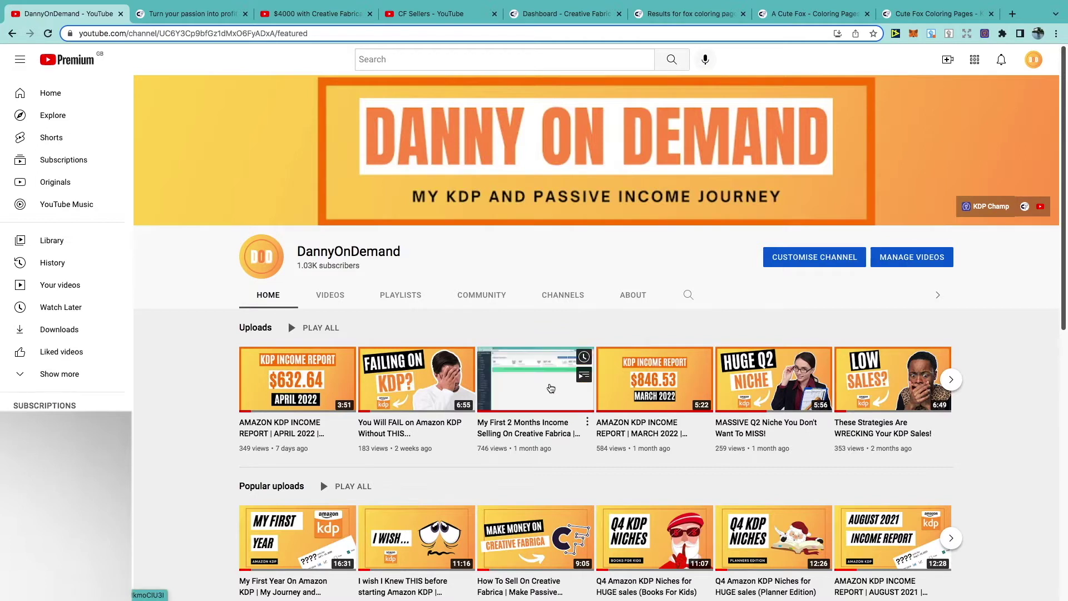
mouse_move(539, 534)
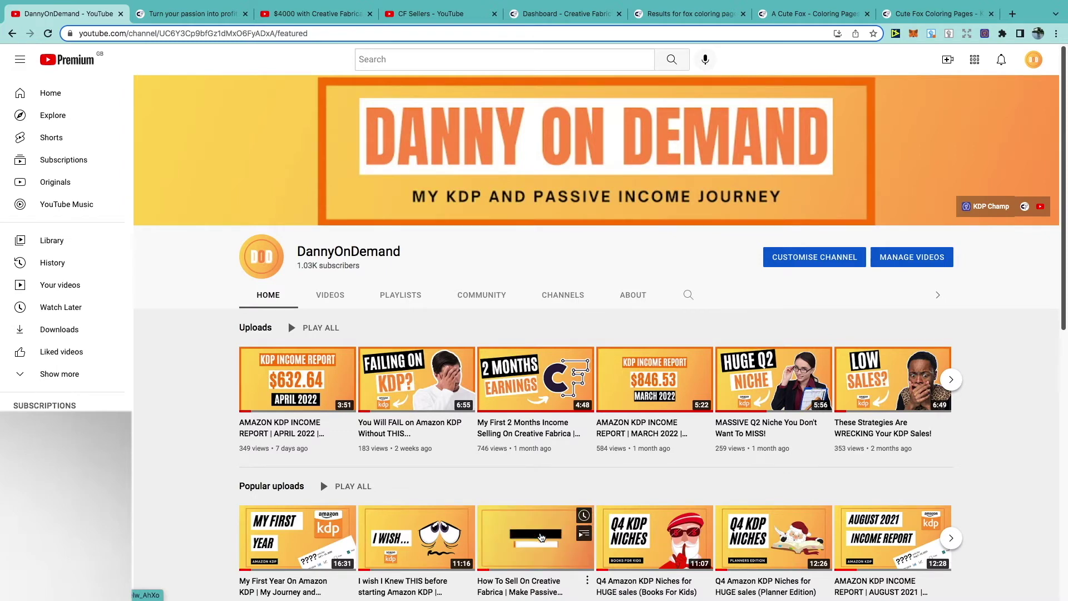
mouse_move(211, 13)
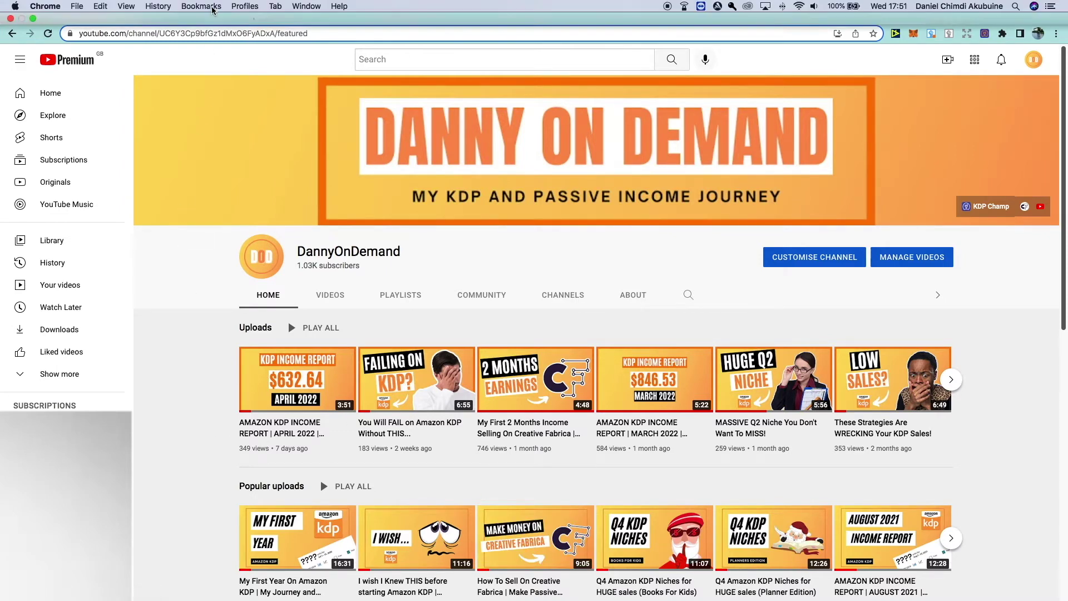
left_click(210, 37)
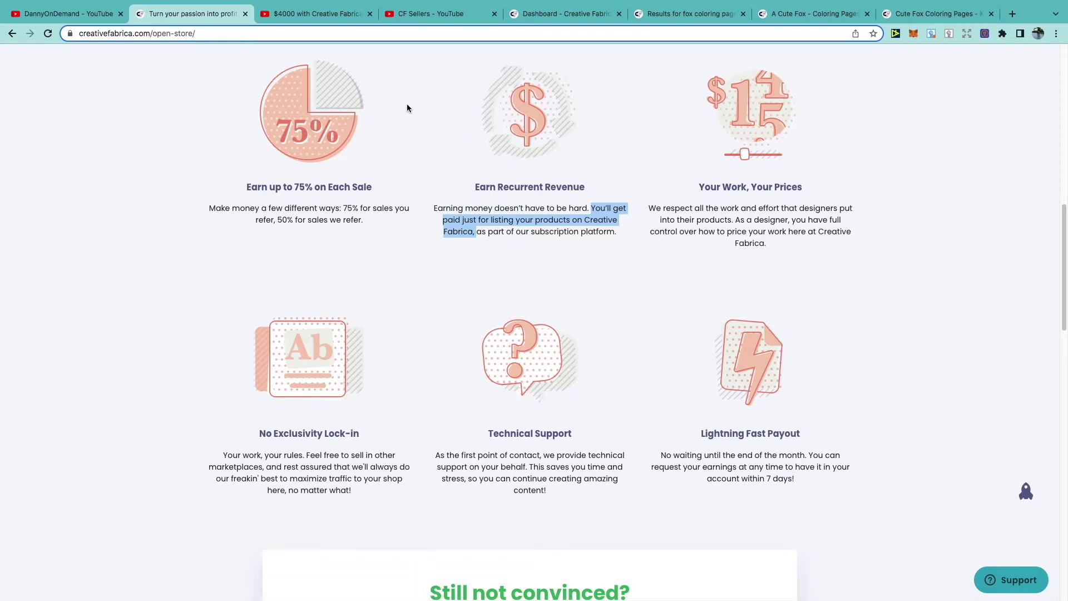
Review the YouTube video "$4000 with Creative Fabrica - Earnings And Review As a Seller" and view the CF Sellers channel.
left_click(338, 18)
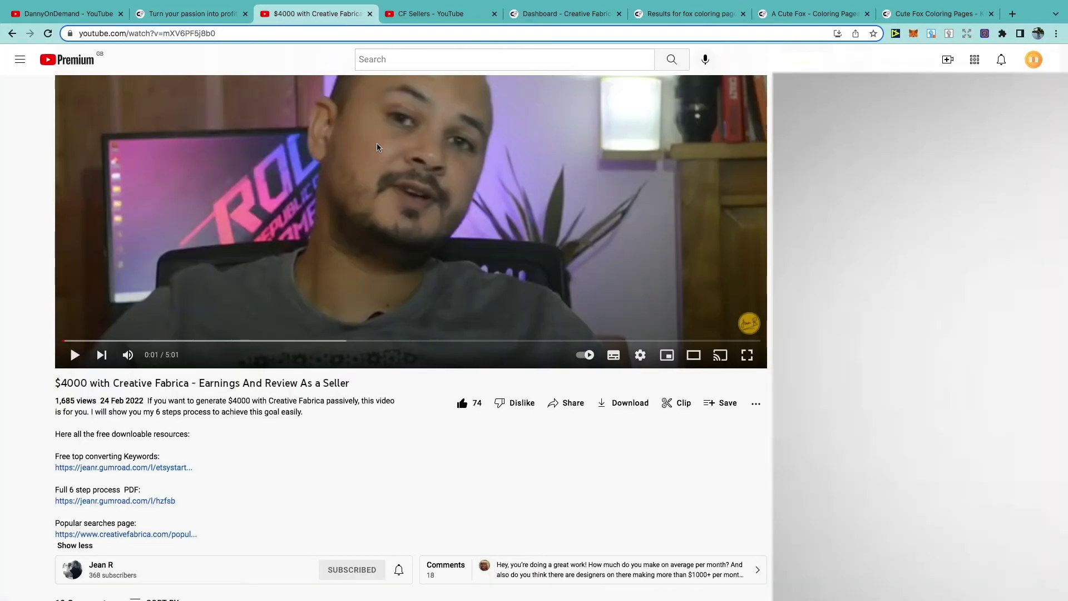
scroll(377, 156, "up", 1)
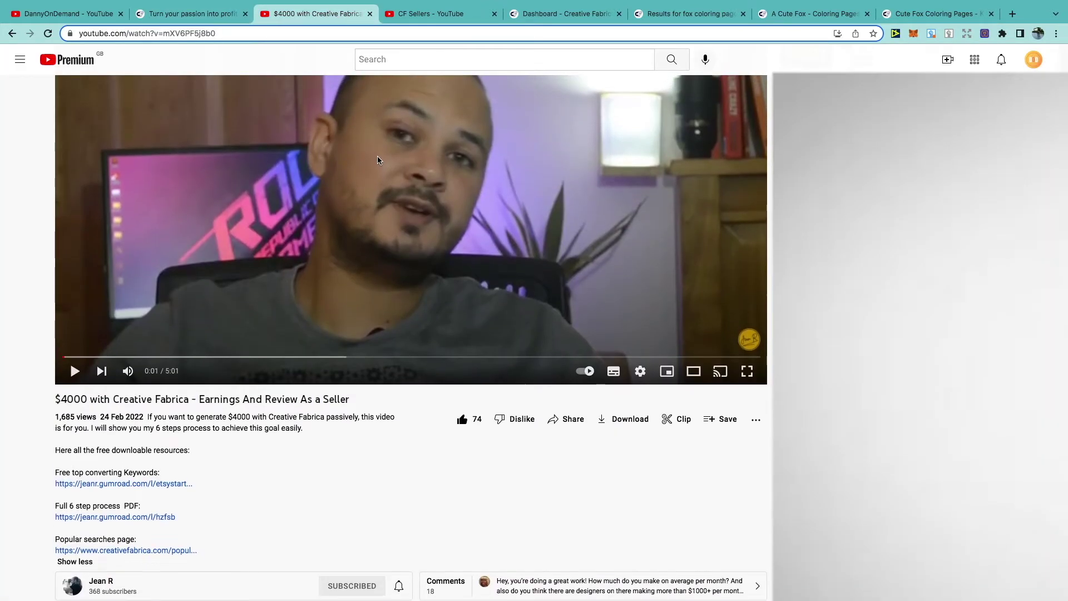
left_click_drag(49, 401, 195, 404)
left_click(363, 445)
left_click(398, 17)
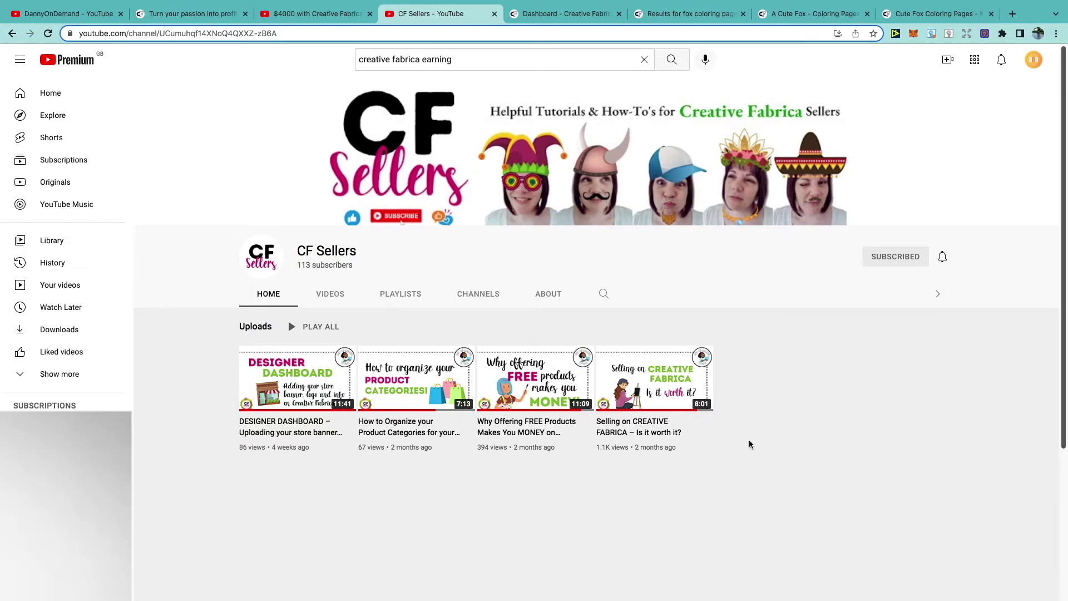
Switch to the Creative Fabrica Add Graphic form and duplicate its browser tab four times.
key("ctrl+Tab")
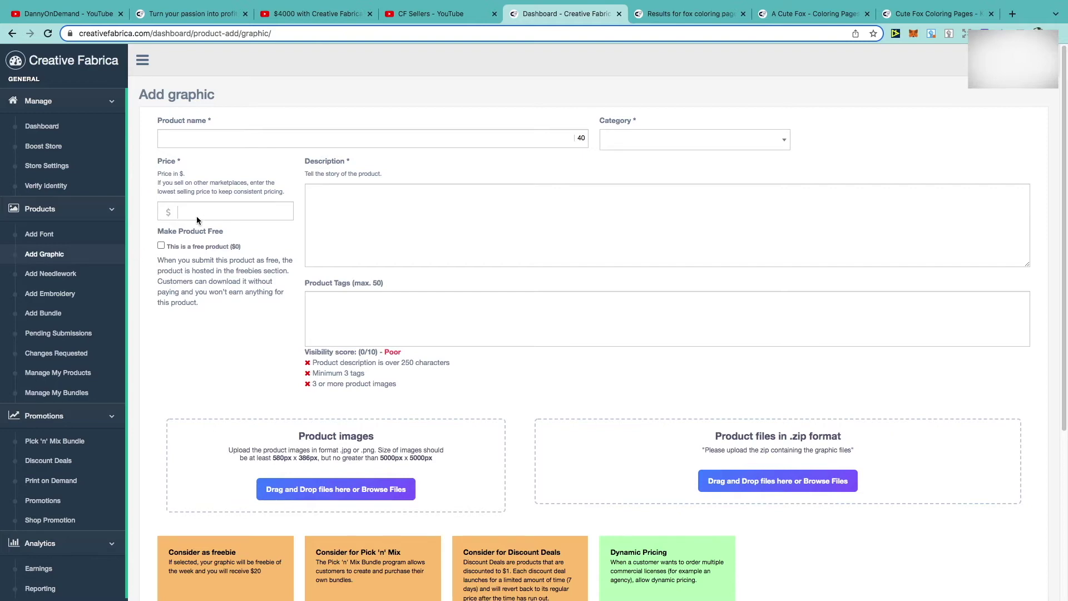
right_click(526, 12)
left_click(567, 73)
right_click(573, 15)
left_click(617, 80)
right_click(619, 13)
left_click(676, 79)
right_click(667, 14)
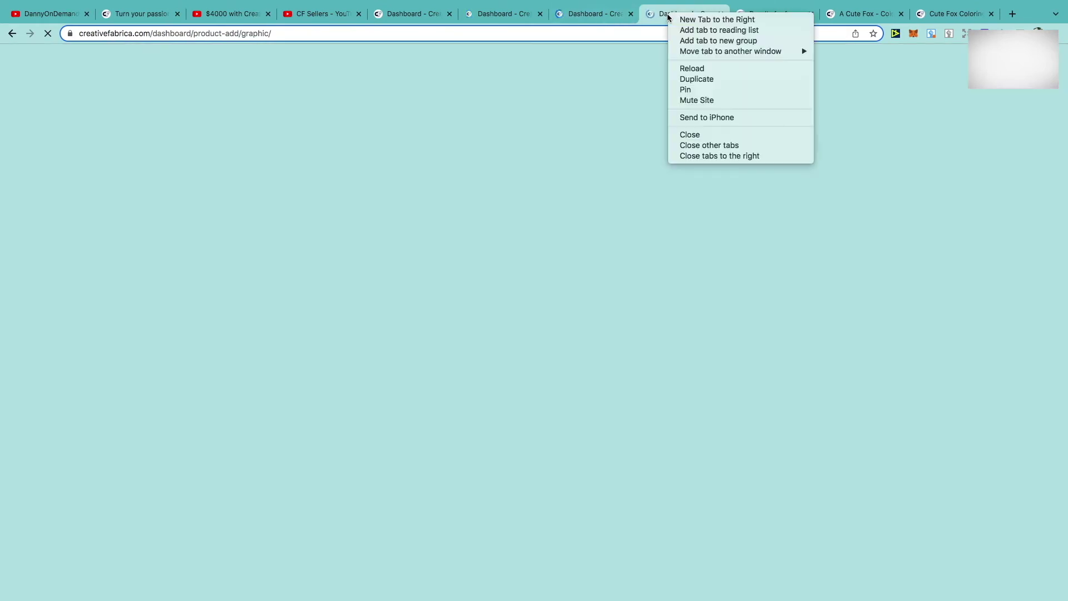
left_click(685, 79)
Check the duplicated Add Graphic forms and return to the first one.
left_click(461, 14)
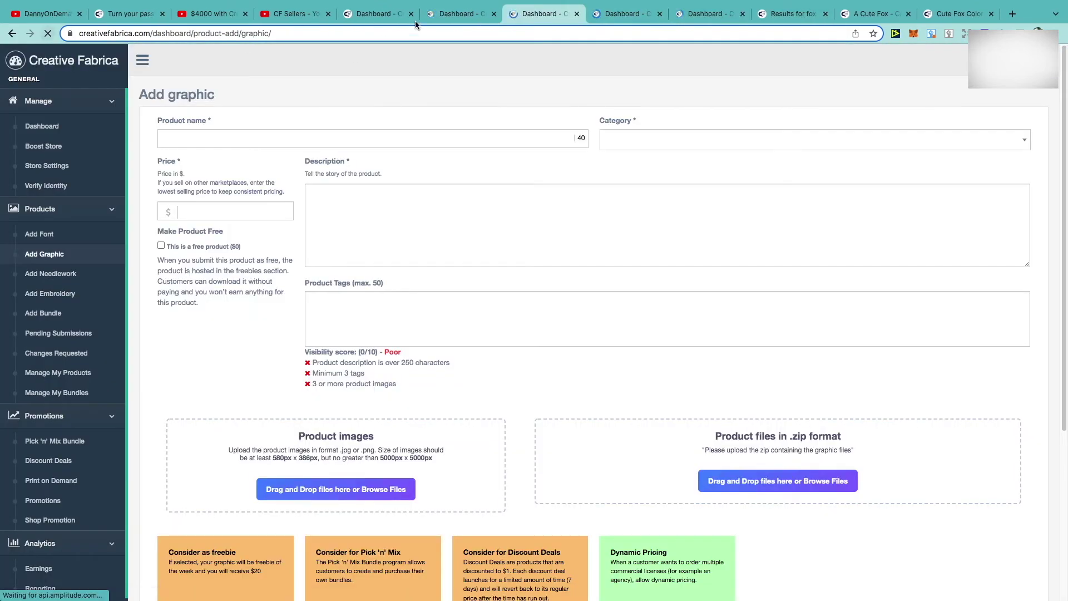
key("ctrl+Tab")
key("ctrl+Tab")
key("ctrl+Tab")
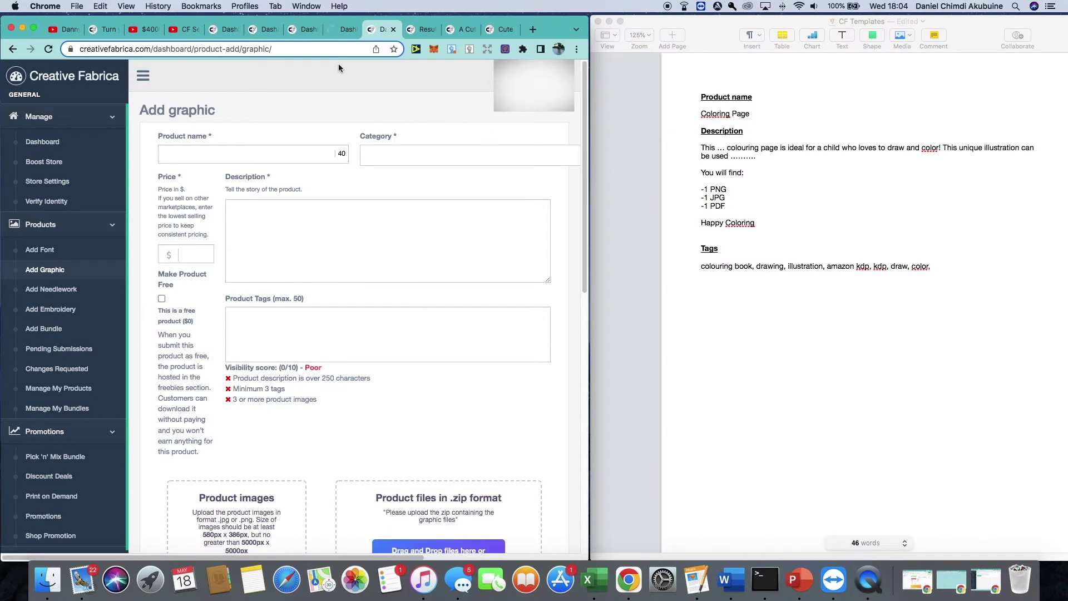
left_click(218, 30)
Examine the Product name, Description and Tags sections of the CF Templates document in Pages.
left_click(748, 132)
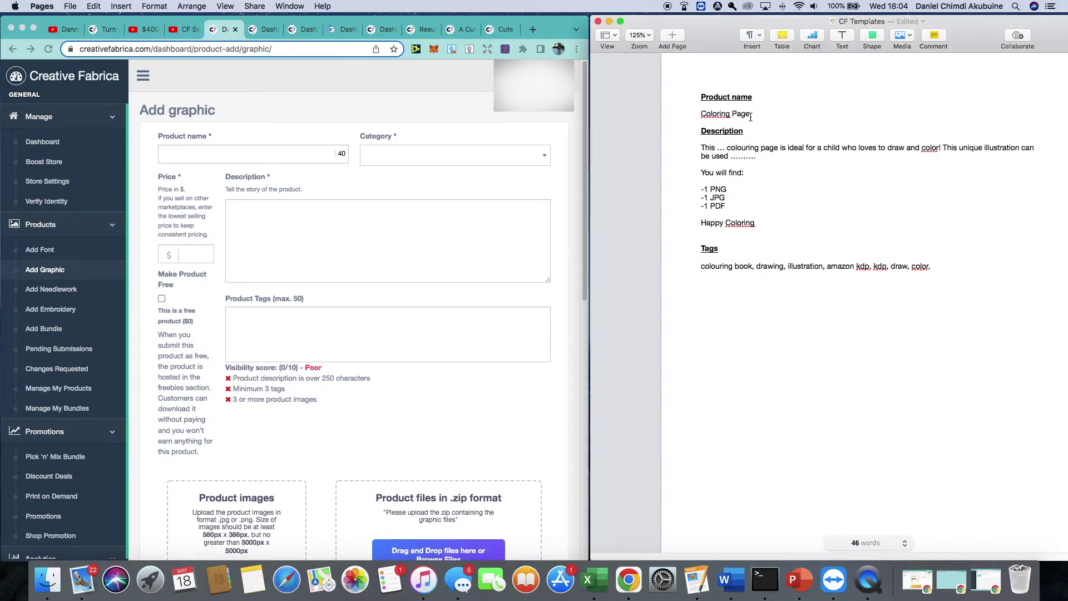
left_click(750, 115)
left_click(738, 99)
left_click_drag(700, 97, 763, 98)
left_click(712, 131)
left_click_drag(698, 131, 748, 131)
left_click(702, 164)
left_click(718, 248)
Copy "Coloring Page" from the CF Templates document into the form's product name.
left_click(757, 114)
left_click_drag(751, 114, 702, 114)
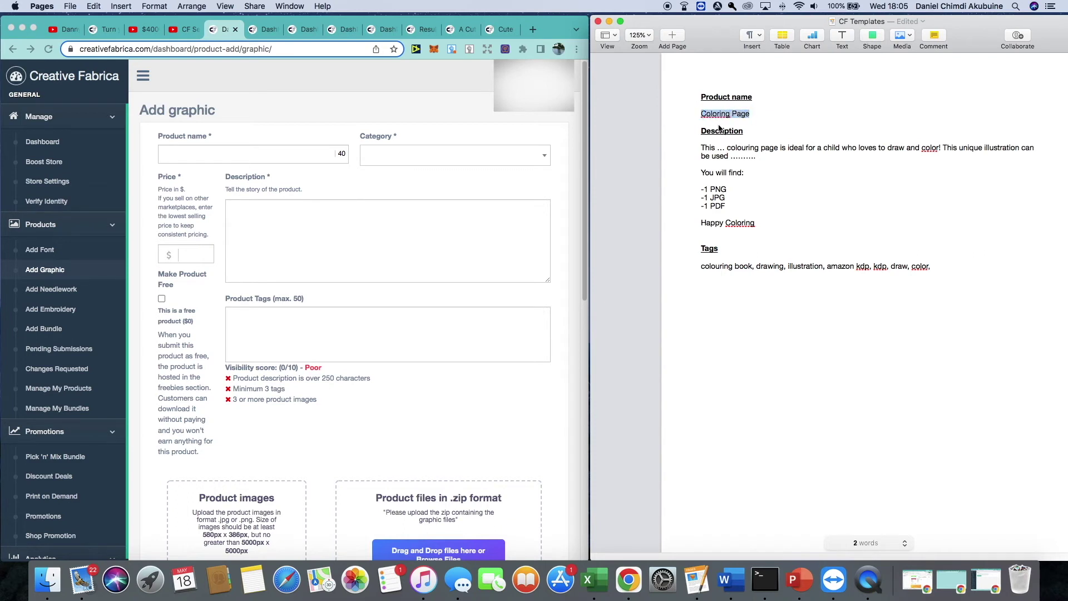
right_click(704, 113)
left_click(723, 139)
left_click(282, 158)
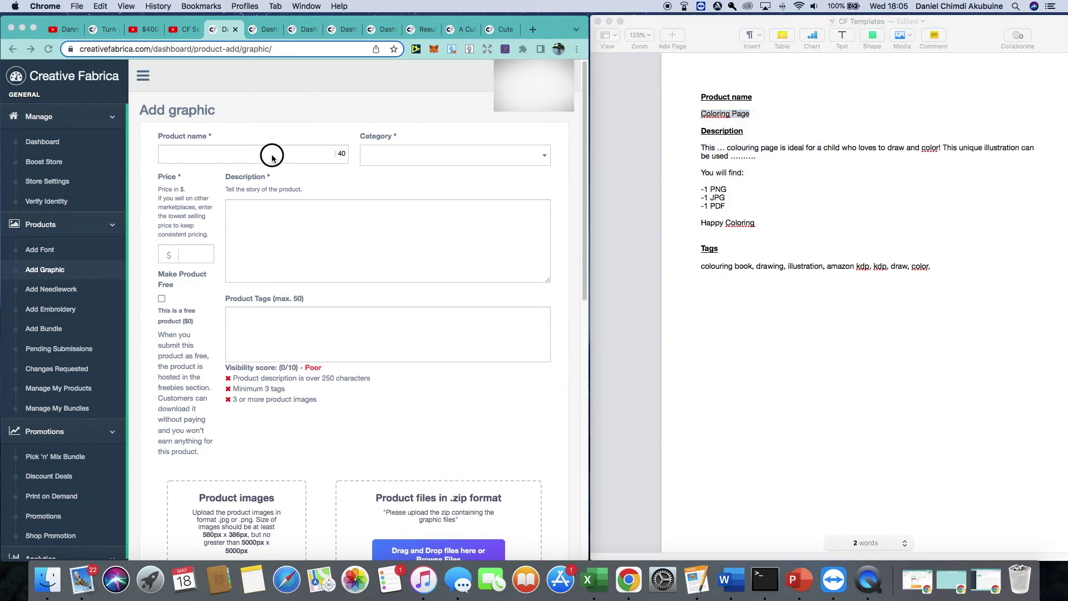
right_click(273, 155)
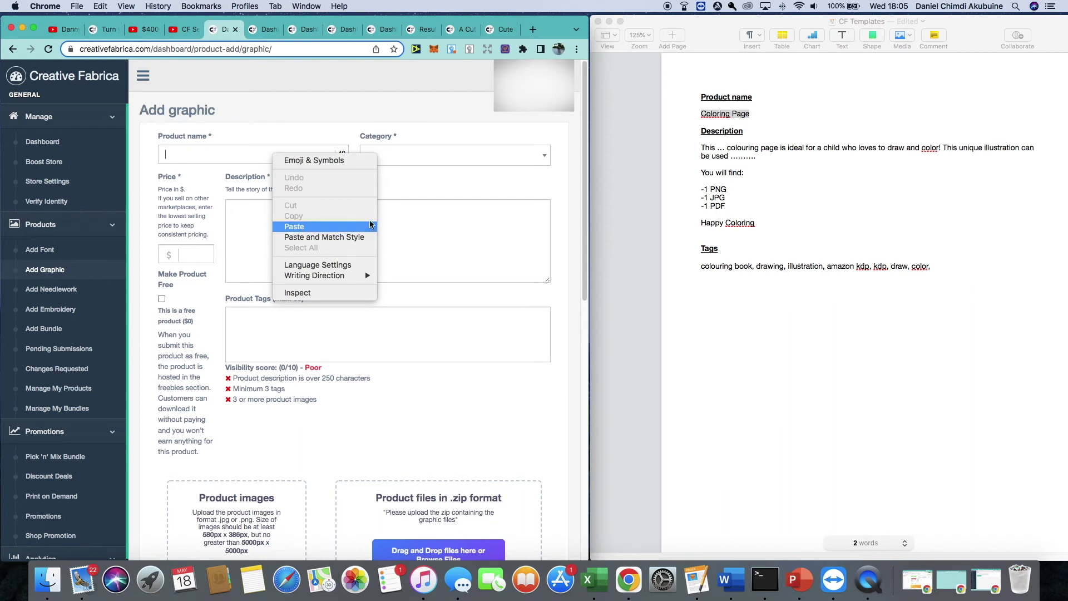
left_click(295, 226)
Copy the whole description text, through "Happy Coloring", from the template document into the form's description.
left_click(700, 147)
left_click_drag(700, 147, 762, 221)
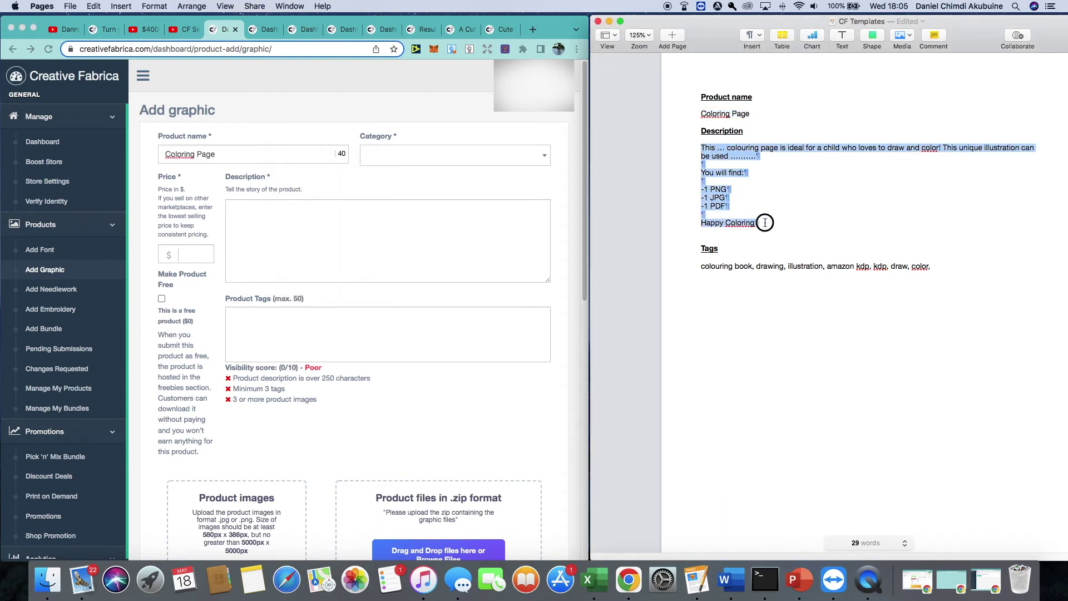
right_click(723, 203)
left_click(740, 234)
left_click(261, 210)
right_click(260, 211)
left_click(281, 285)
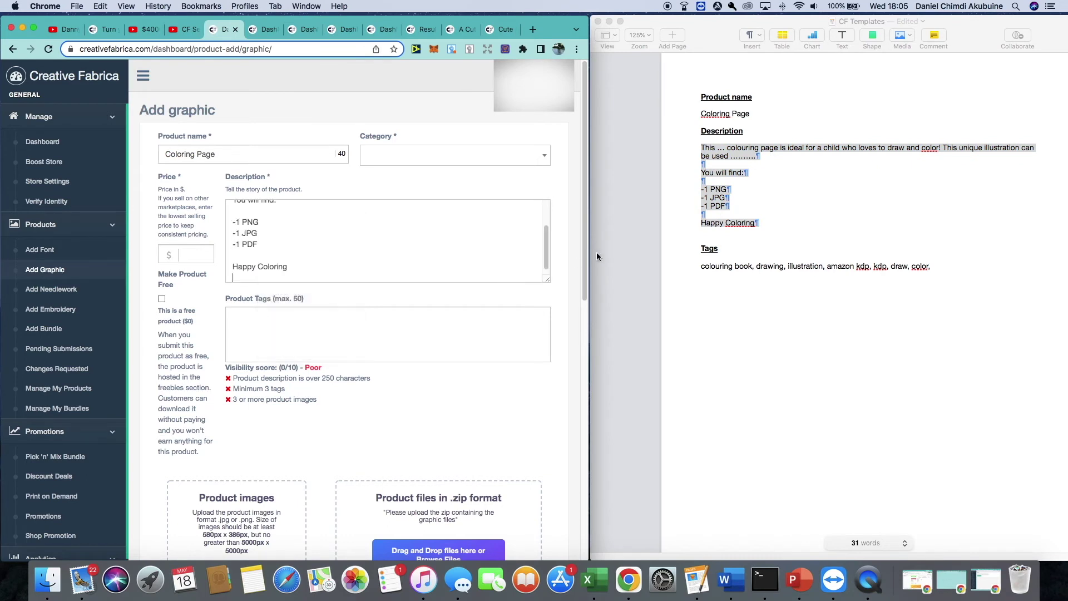
Copy the template's tags into the product tags: colouring book, drawing, illustration, amazon kdp, kdp, draw, color.
left_click(744, 268)
triple_click(743, 269)
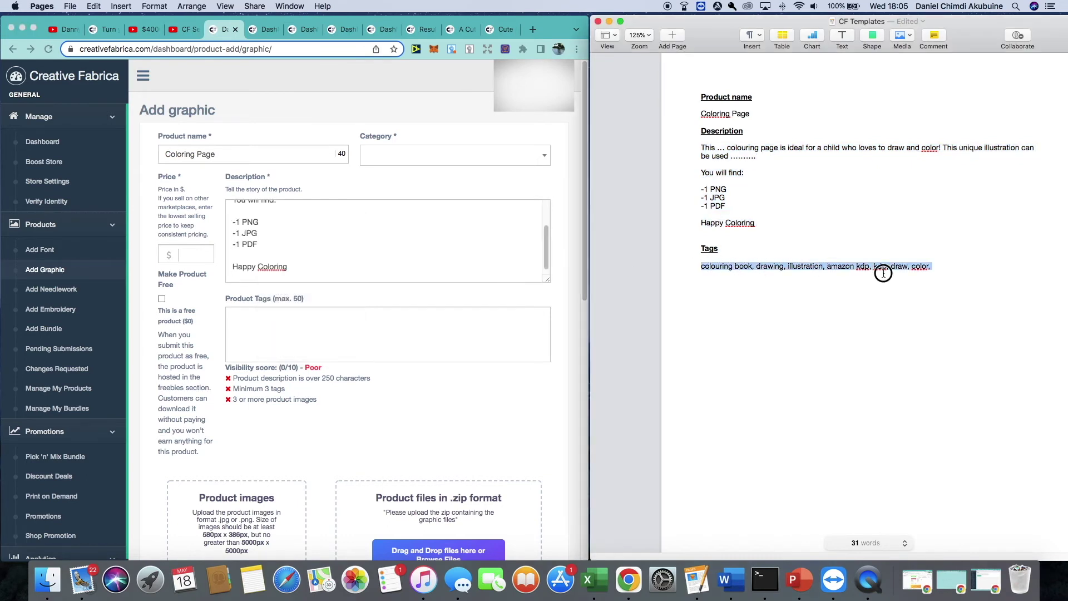
right_click(842, 262)
left_click(726, 268)
left_click_drag(702, 266, 937, 267)
right_click(878, 265)
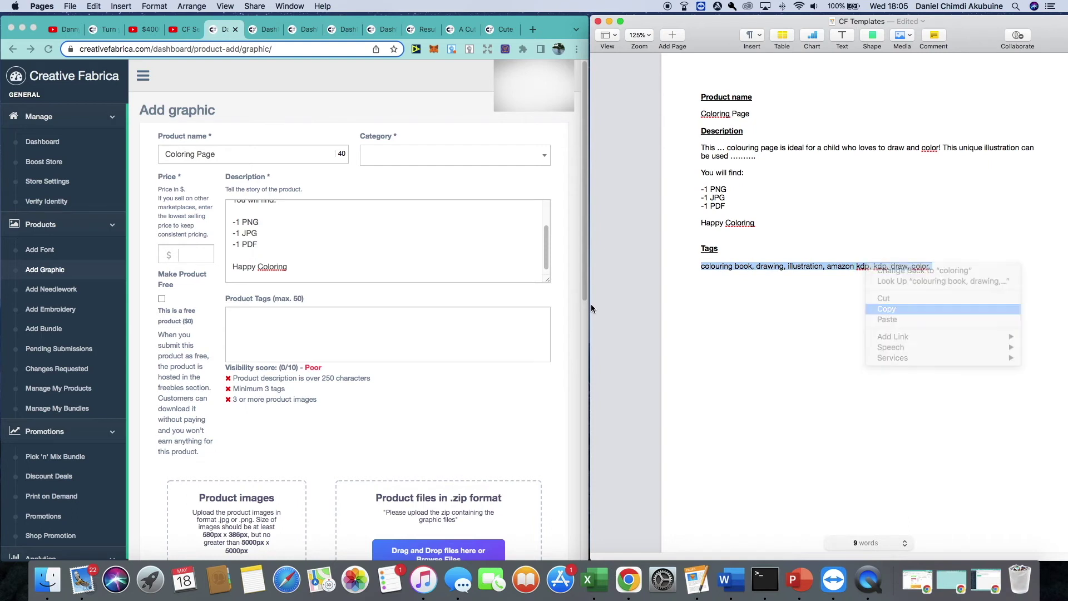
left_click(890, 308)
left_click(330, 329)
right_click(303, 322)
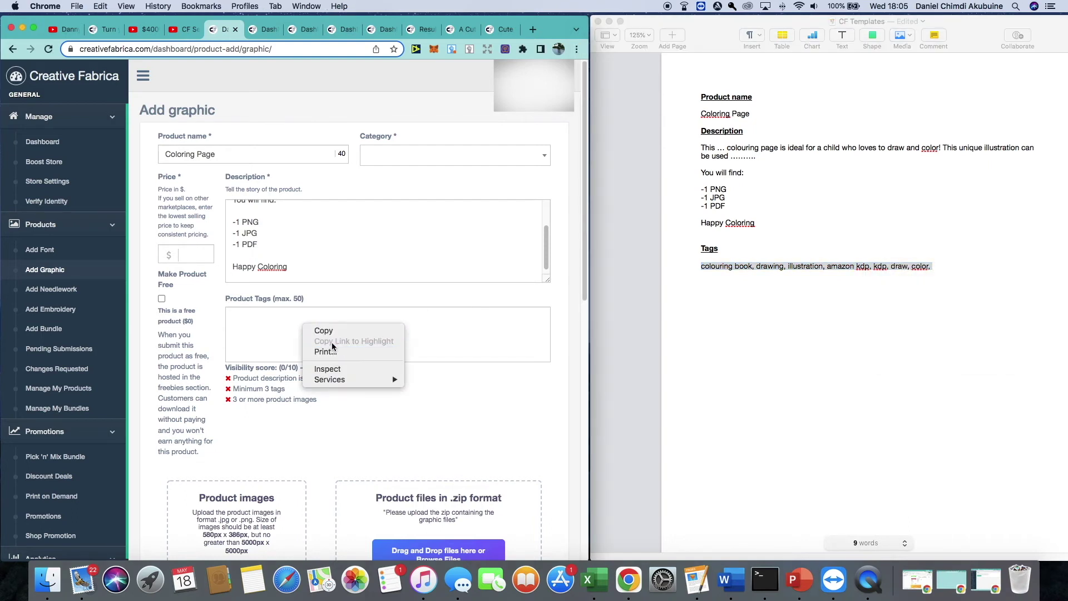
left_click(242, 331)
right_click(241, 321)
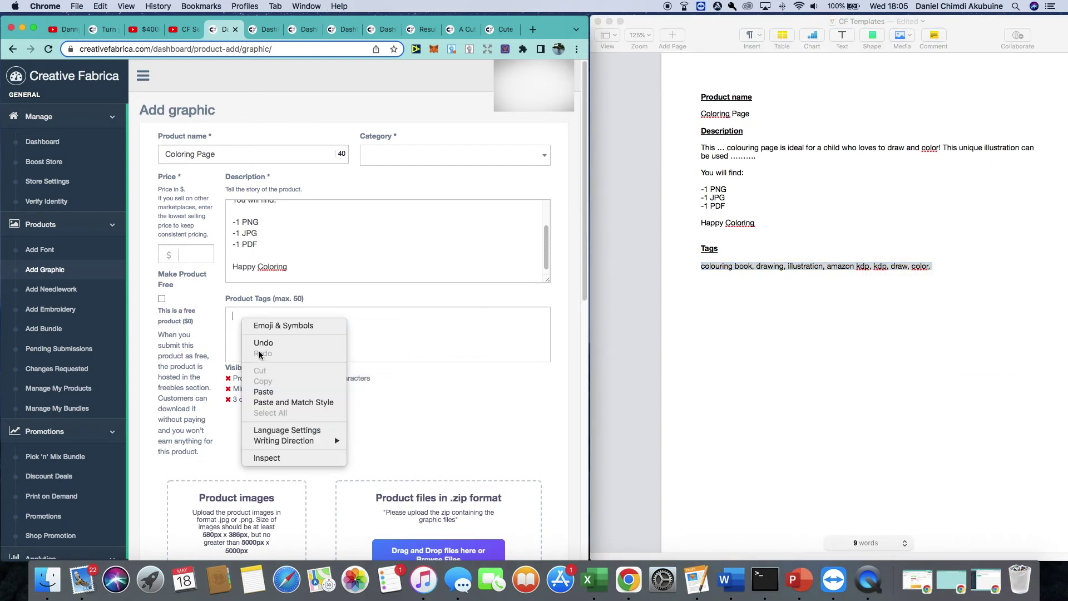
left_click(265, 389)
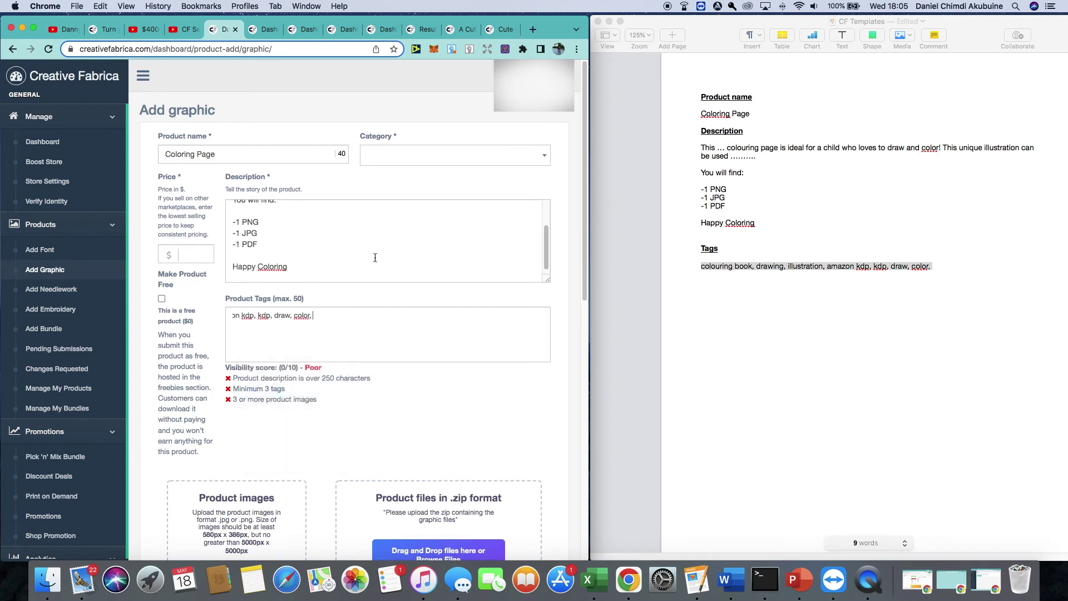
left_click(382, 239)
Change the product name to "Fox Coloring Page" and replace the ellipsis after "This" in the description with "Fox".
left_click(165, 155)
type("Fox")
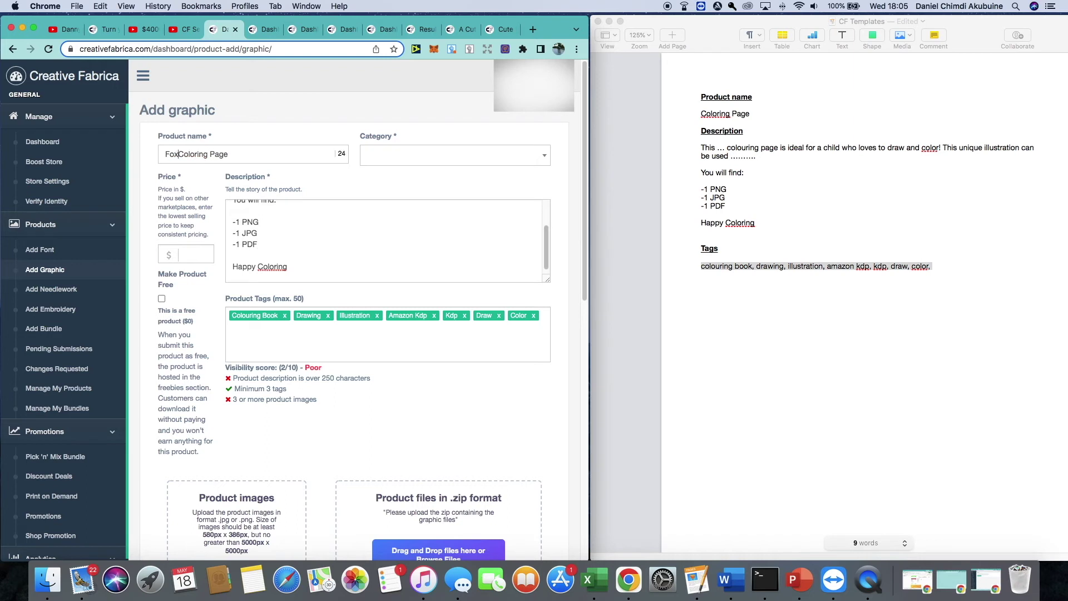
scroll(254, 229, "up", 1)
scroll(253, 230, "up", 2)
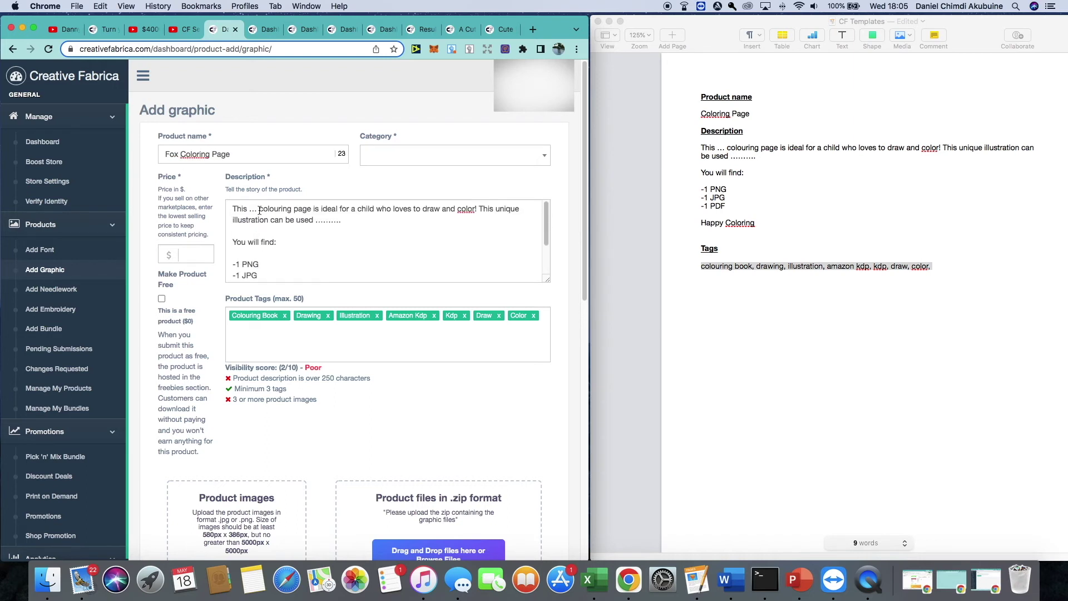
left_click(257, 209)
key("BackSpace")
key("BackSpace")
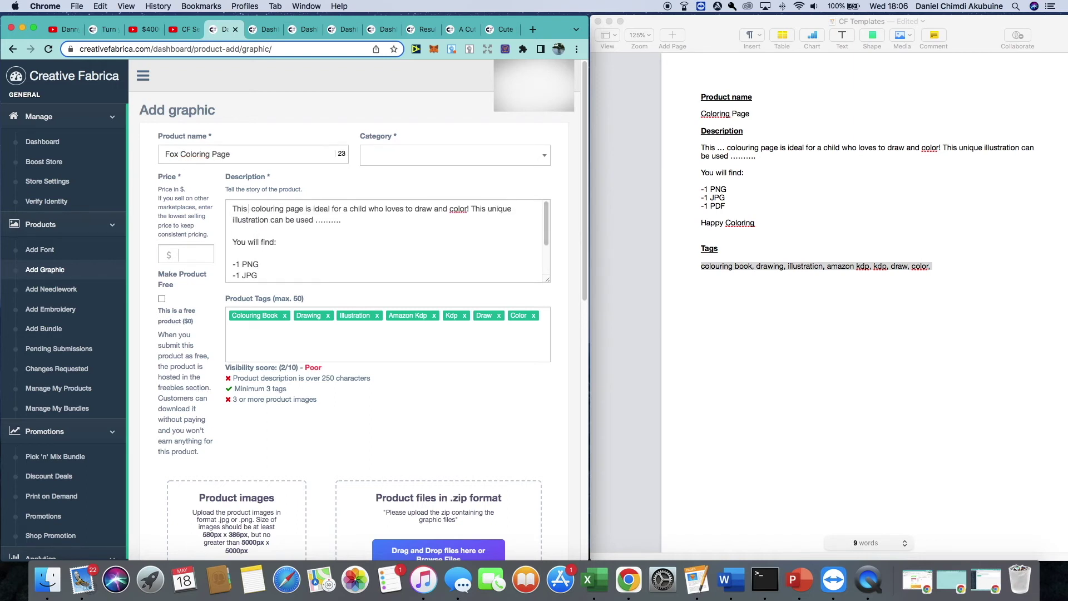
type("Fox")
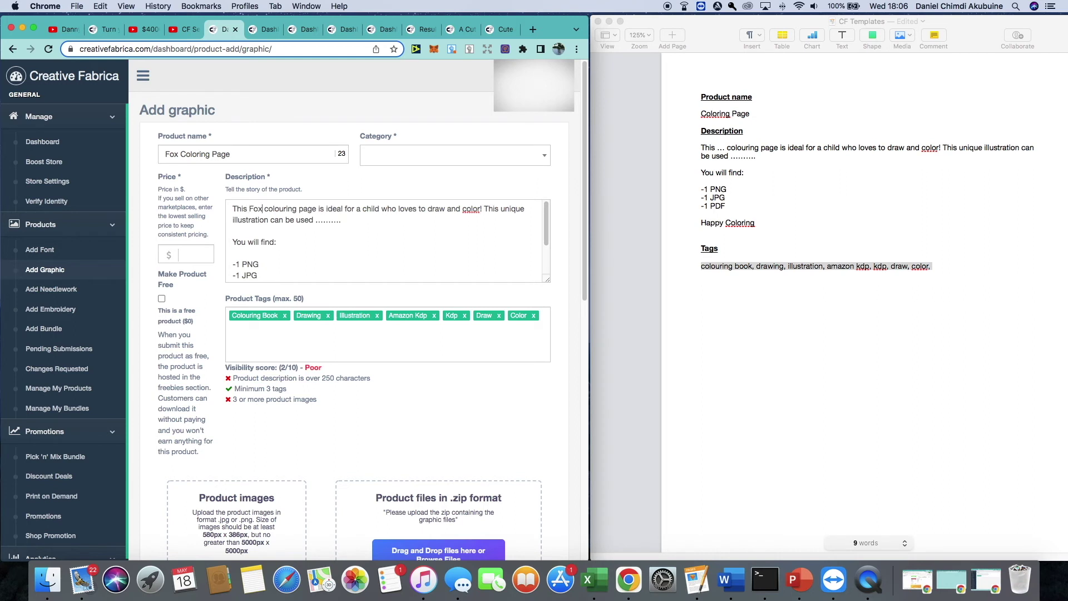
Add the product tags "fox" and "animal".
left_click(363, 253)
type("fox")
key("Return")
type("animal")
key("Return")
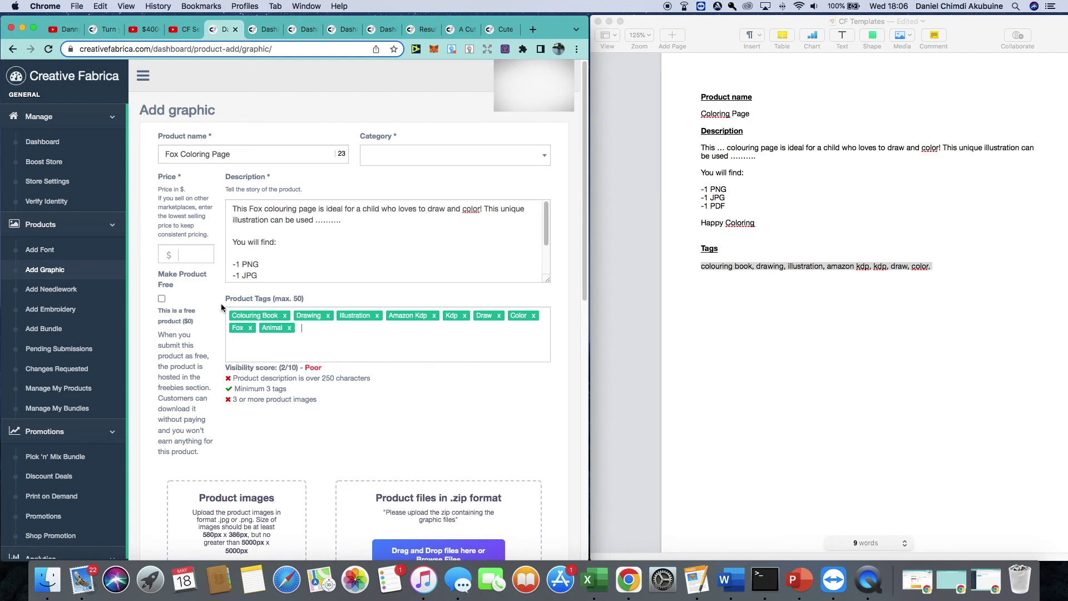
Set the price to $1.00 and the category to Coloring Pages & Books Kids.
left_click(197, 256)
type("1.00")
left_click(462, 164)
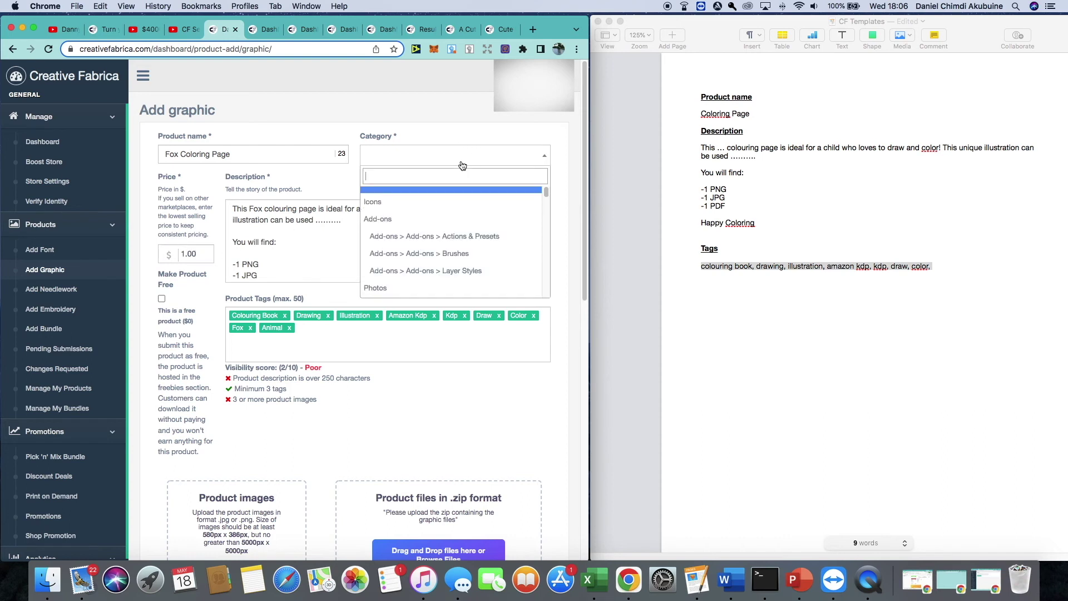
type("coloring")
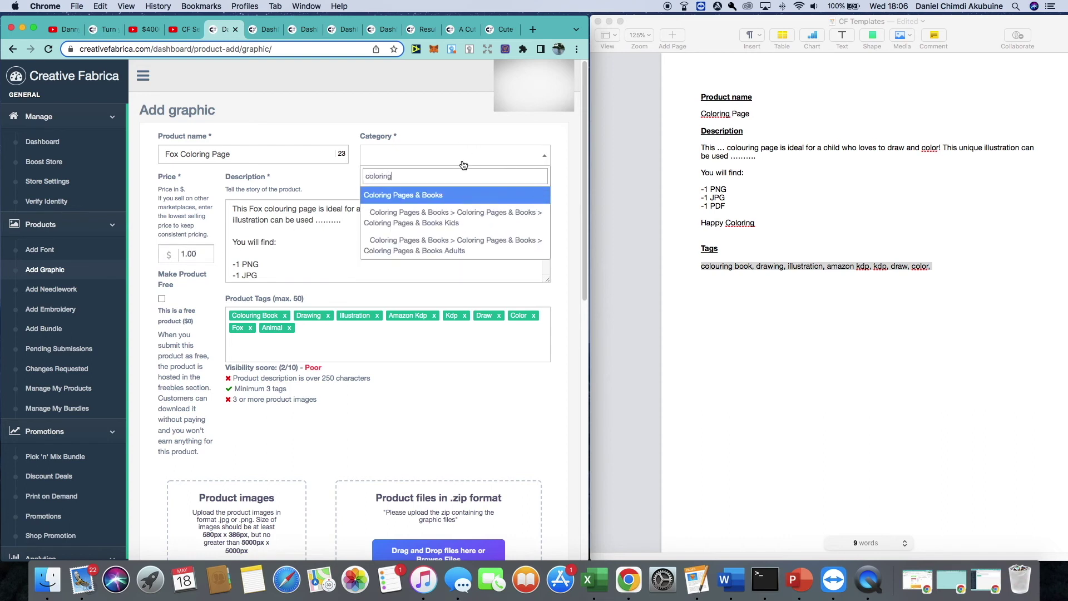
left_click(467, 212)
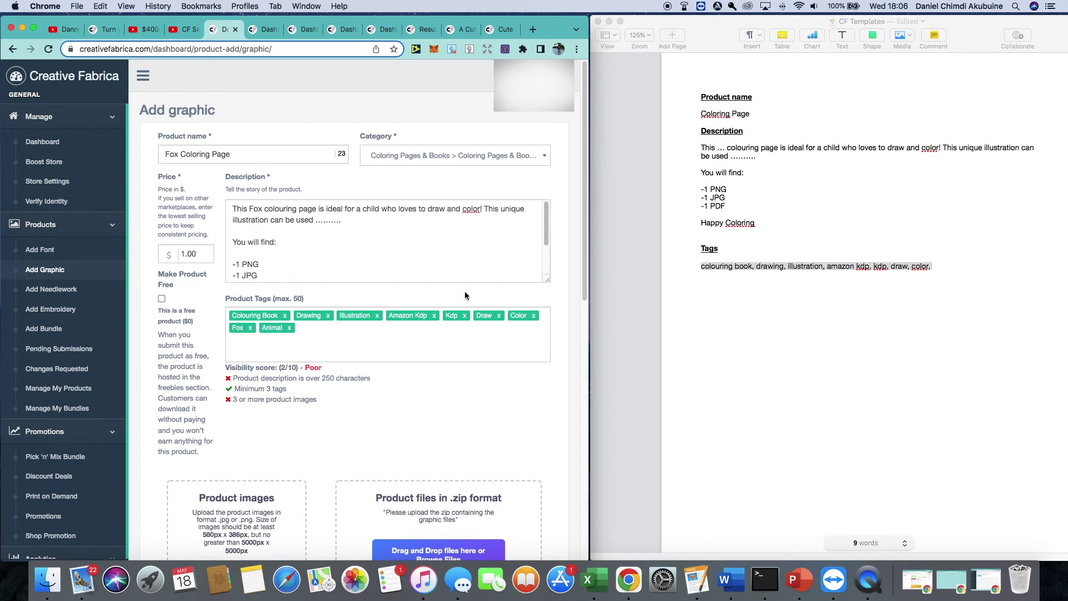
Enable the product for consideration as a freebie, for Pick 'n' Mix and for Discount Deals.
scroll(465, 296, "down", 5)
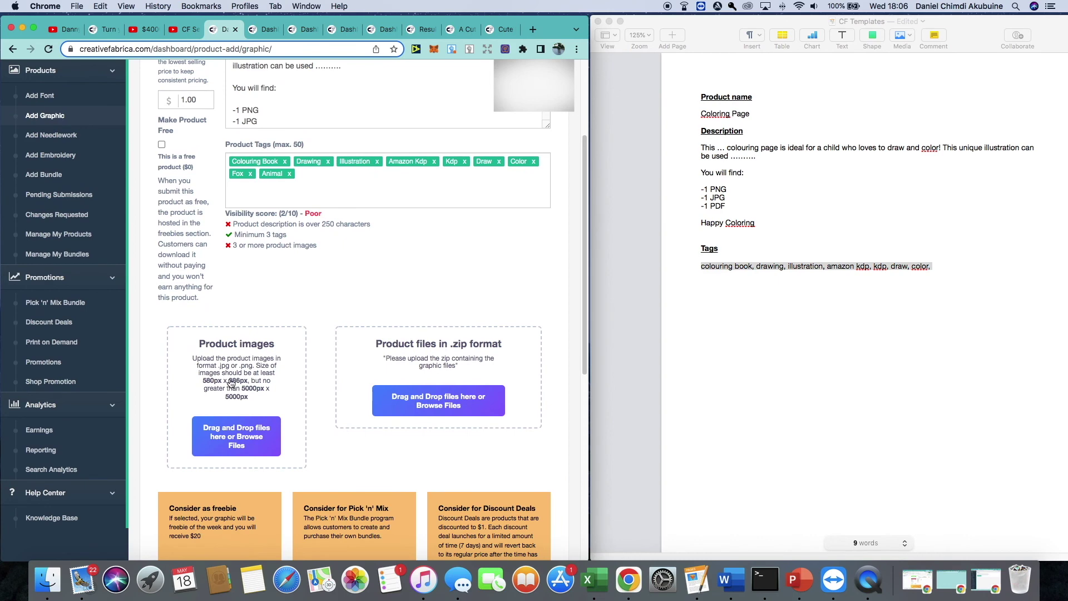
scroll(465, 378, "down", 7)
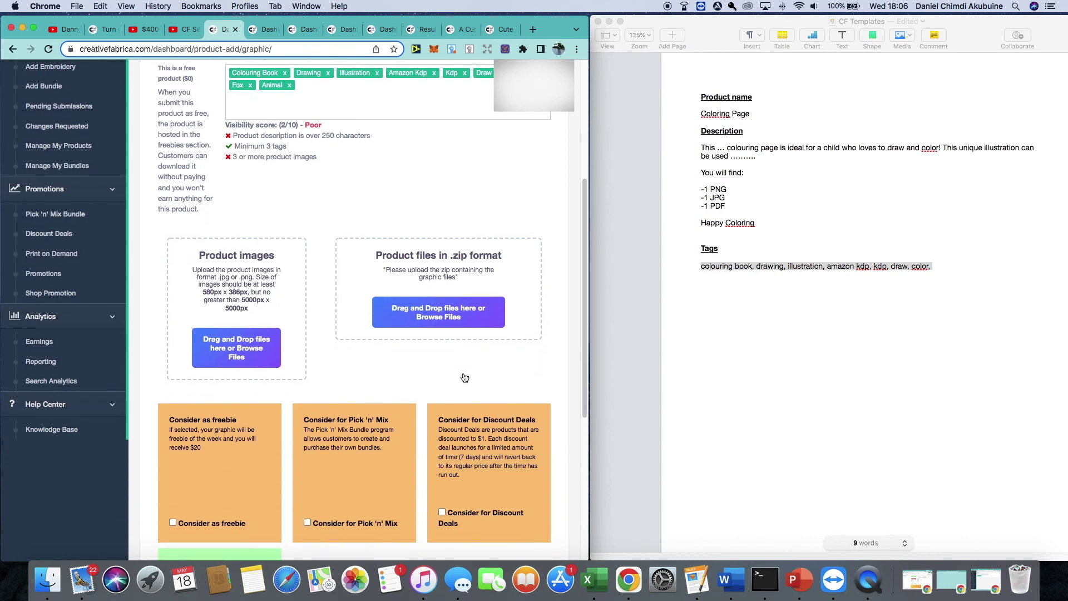
left_click(261, 373)
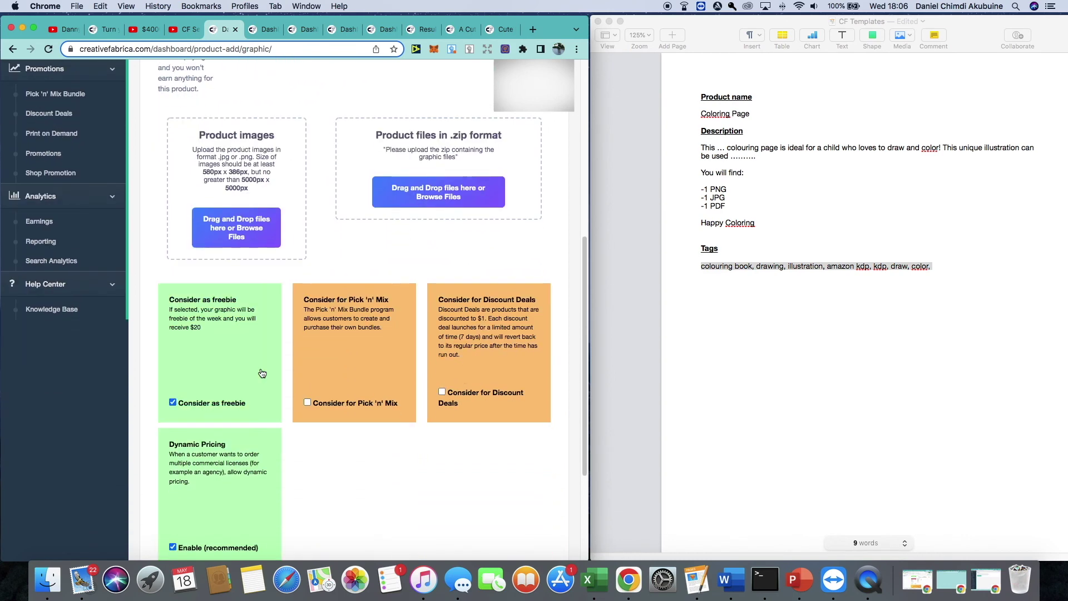
left_click(323, 370)
left_click(478, 364)
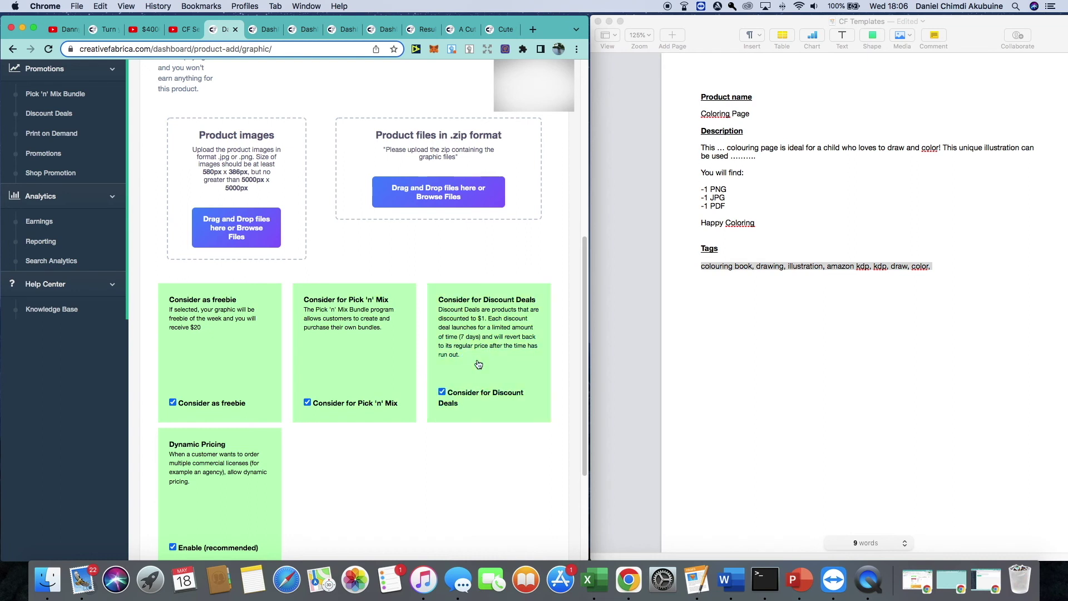
Agree to the designer terms and conditions for the product.
scroll(477, 364, "down", 5)
left_click(311, 488)
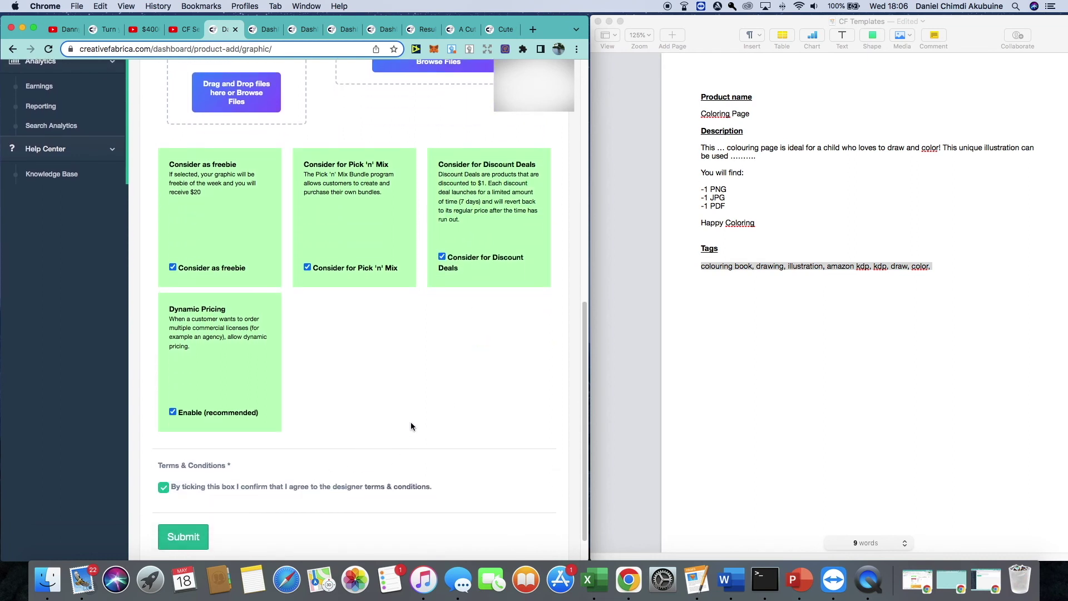
scroll(382, 435, "down", 2)
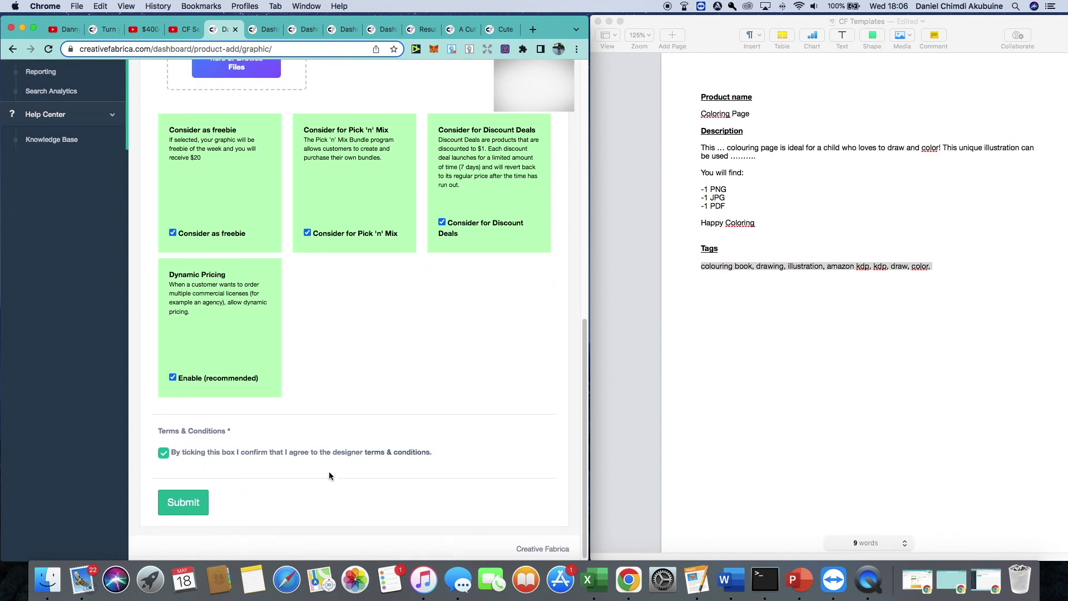